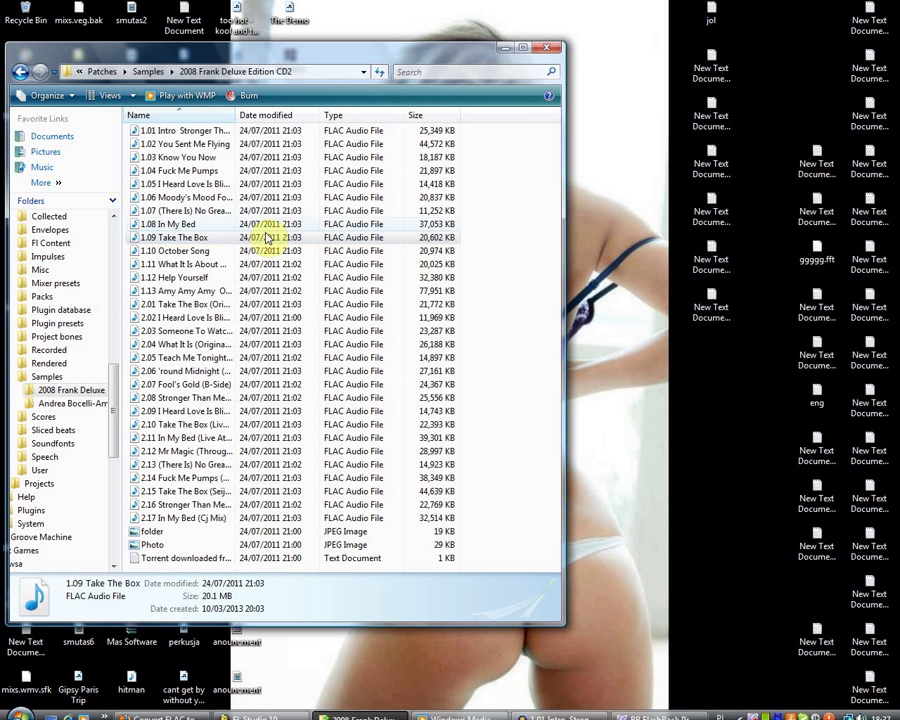
Play 1.09 Take The Box in Windows Media Player for a few seconds, pause it, and go back to the album folder
{"action": "double_click", "coordinate": [176, 238]}
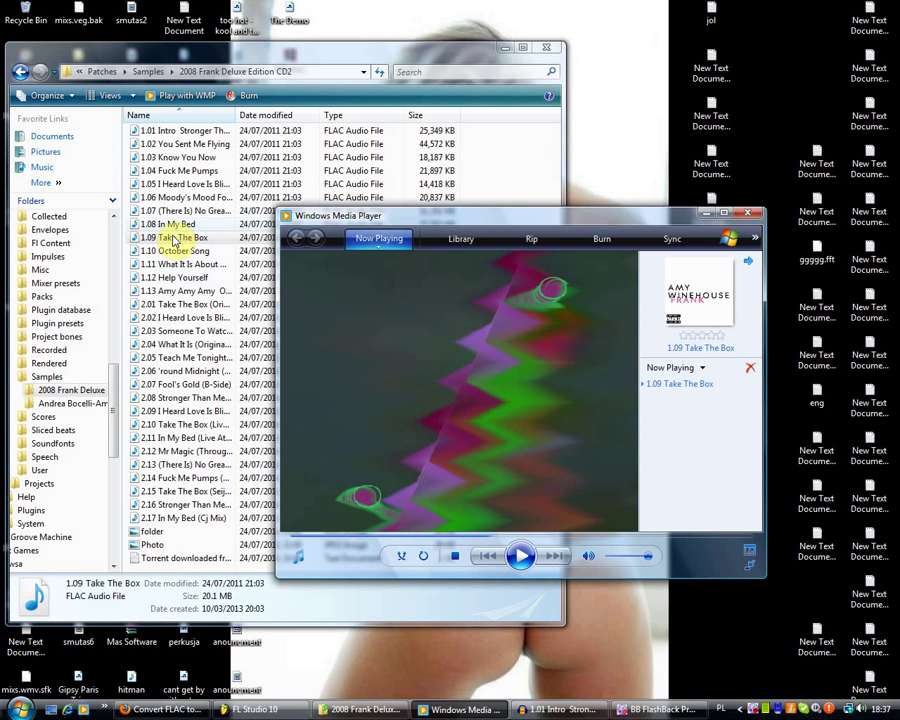
{"action": "left_click", "coordinate": [512, 558]}
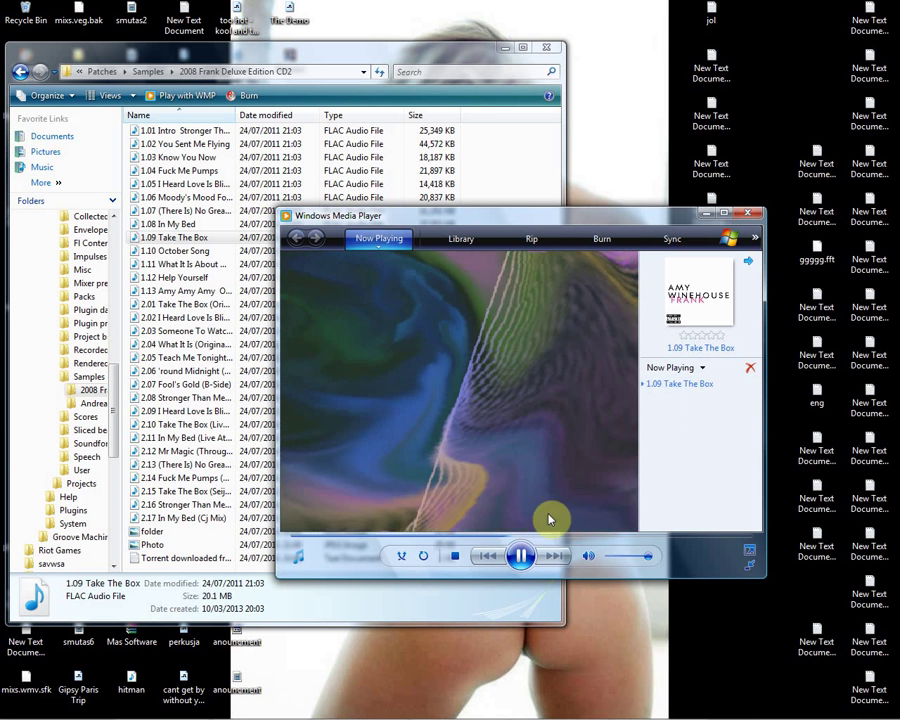
{"action": "left_click", "coordinate": [520, 565]}
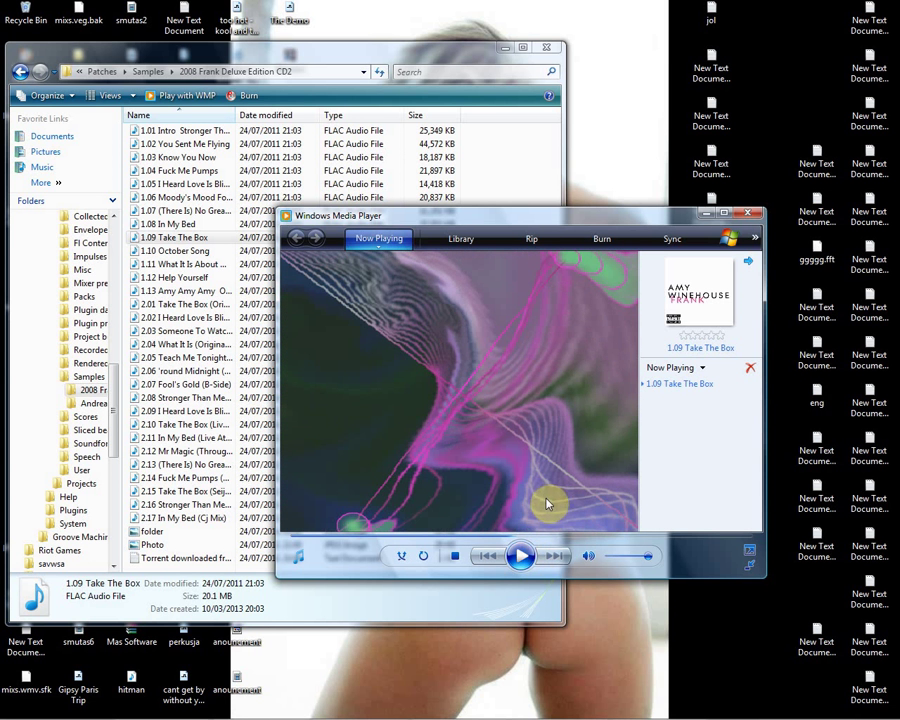
{"action": "left_click", "coordinate": [218, 240]}
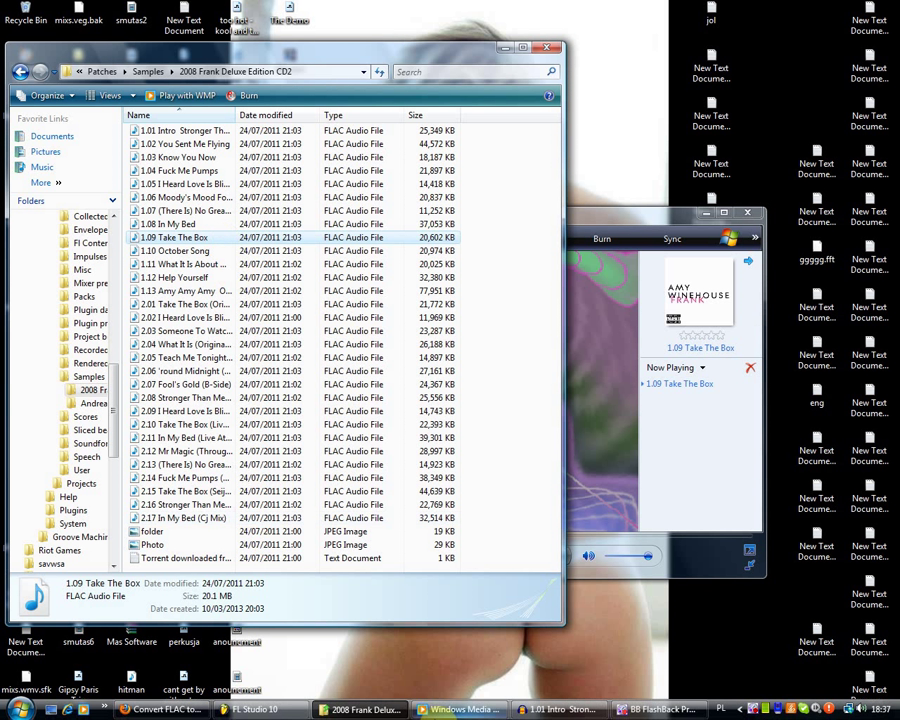
Drag 1.09 Take The Box from the album folder into Audacity as a stereo track, then stop playback
{"action": "left_click", "coordinate": [560, 710]}
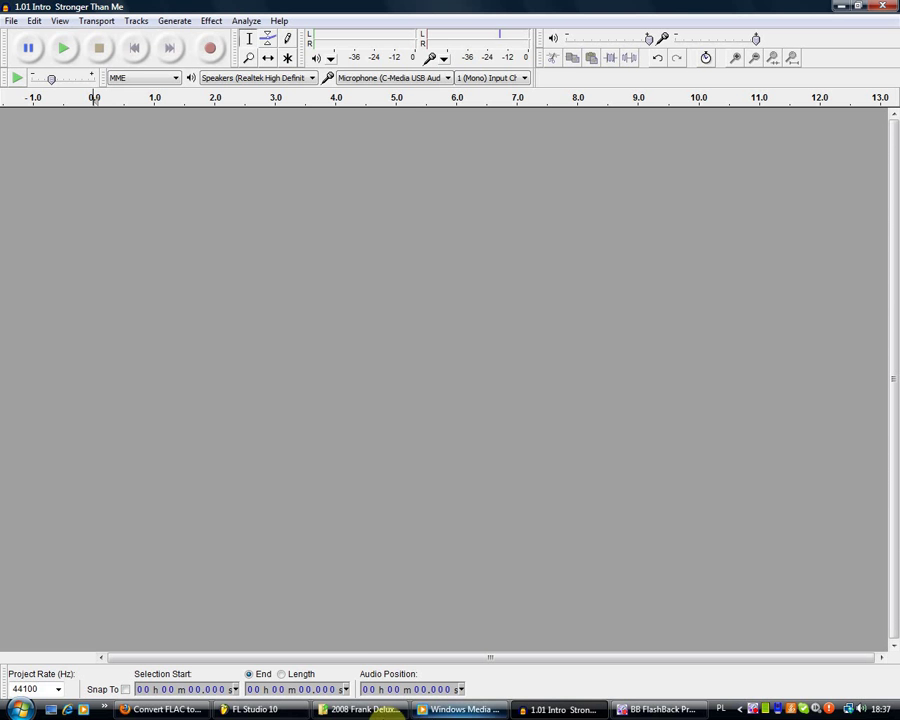
{"action": "left_click", "coordinate": [358, 708]}
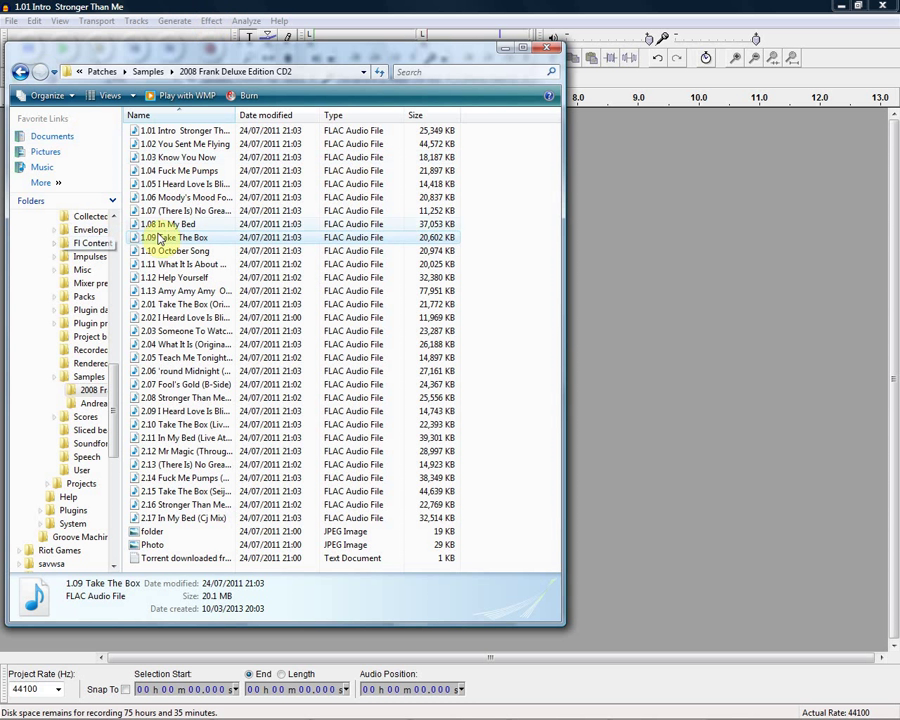
{"action": "left_click_drag", "start_coordinate": [170, 238], "coordinate": [520, 350]}
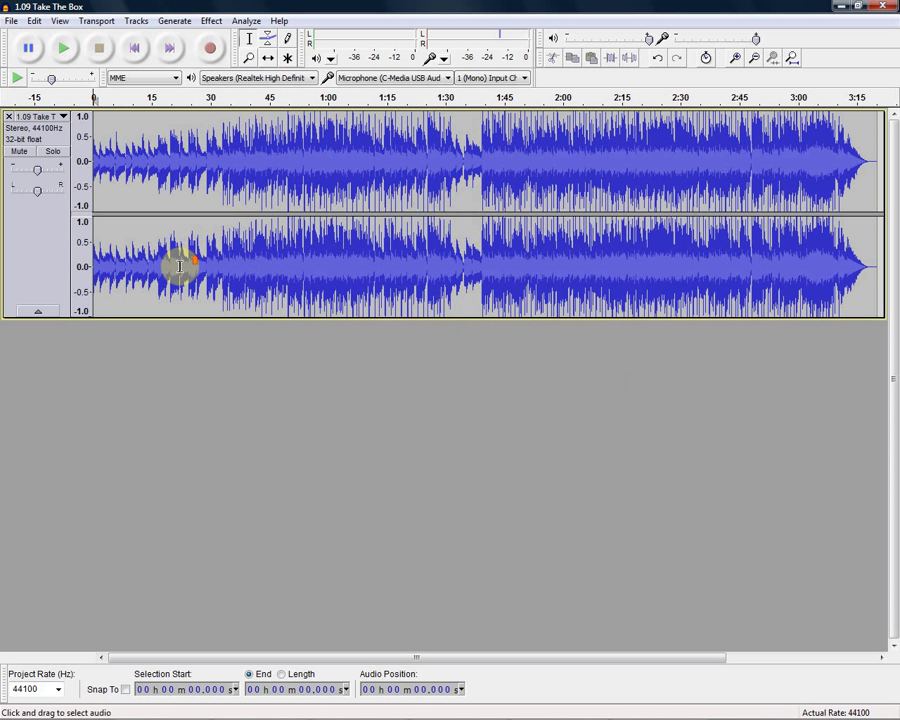
{"action": "key", "text": "space"}
Audition the track from 0:45, 1:39 and 2:48, then stop playback
{"action": "left_click", "coordinate": [269, 173]}
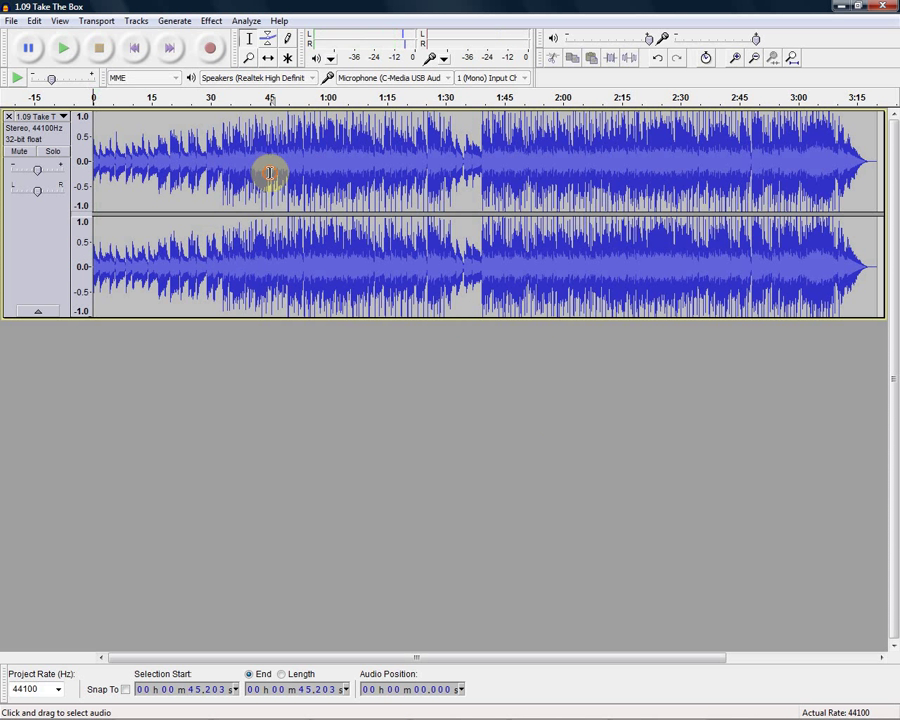
{"action": "key", "text": "space"}
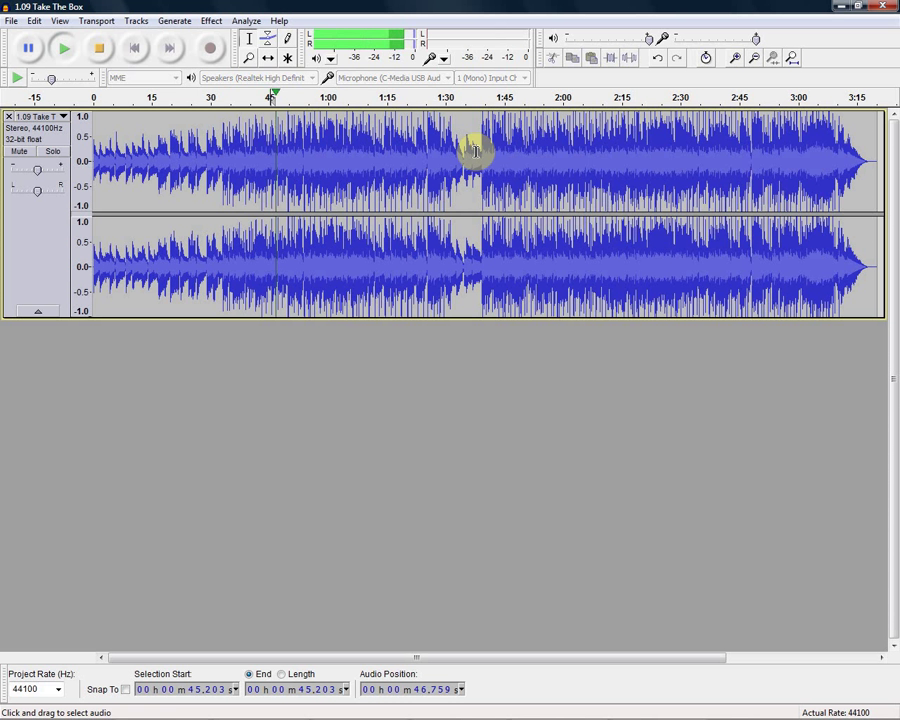
{"action": "left_click", "coordinate": [485, 148]}
{"action": "key", "text": "space"}
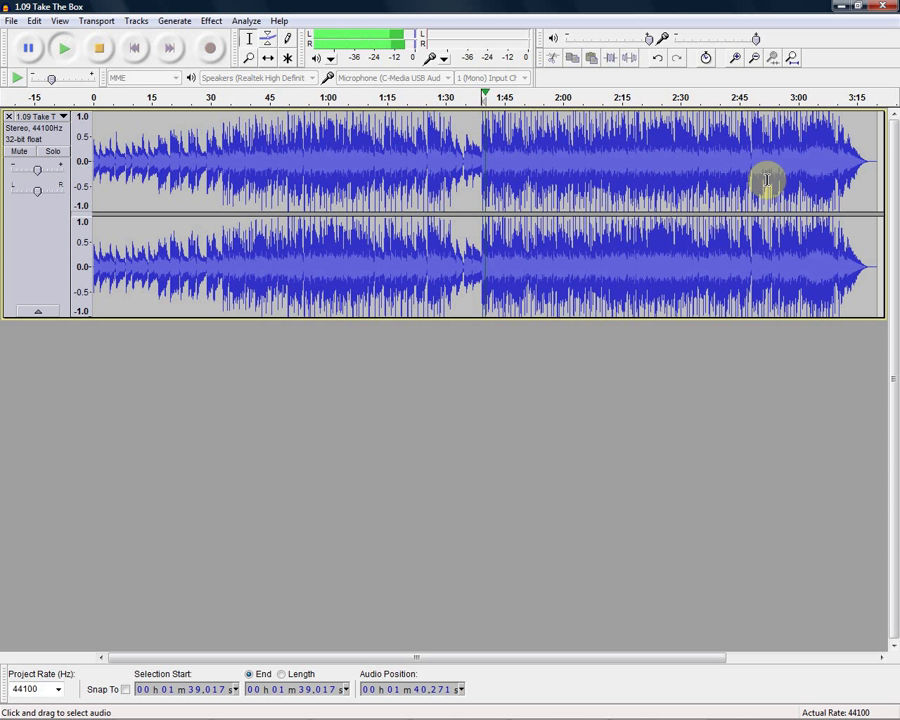
{"action": "left_click", "coordinate": [751, 150]}
{"action": "key", "text": "space"}
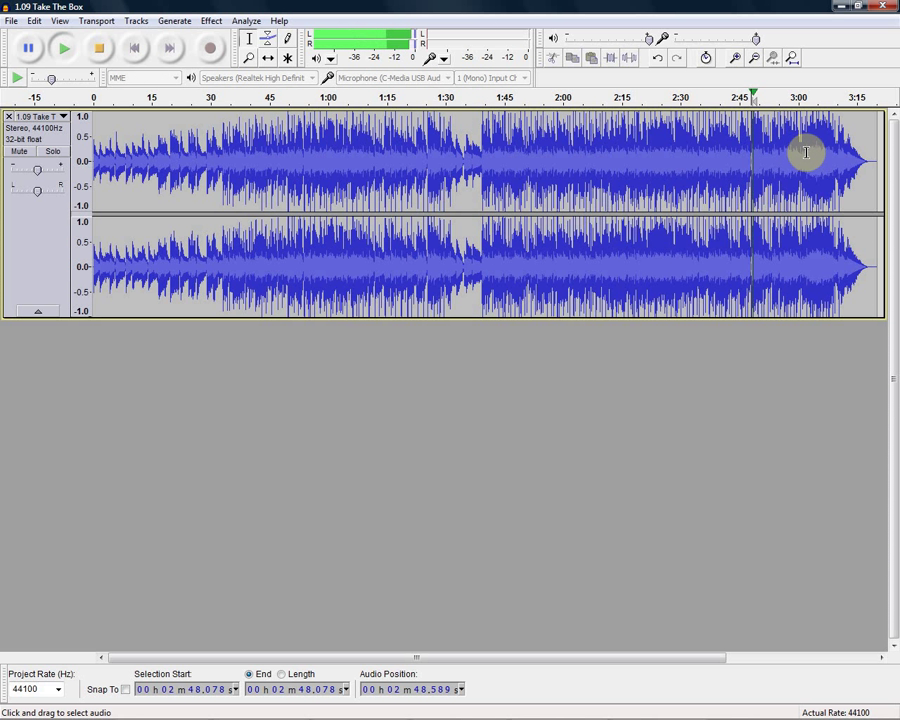
{"action": "key", "text": "space"}
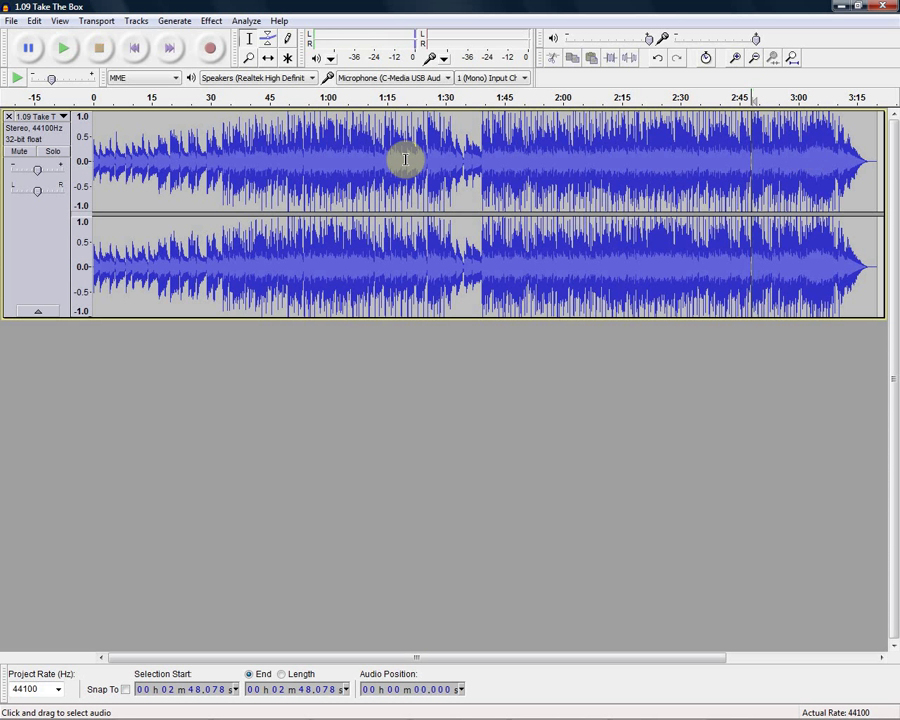
{"action": "left_click", "coordinate": [11, 20]}
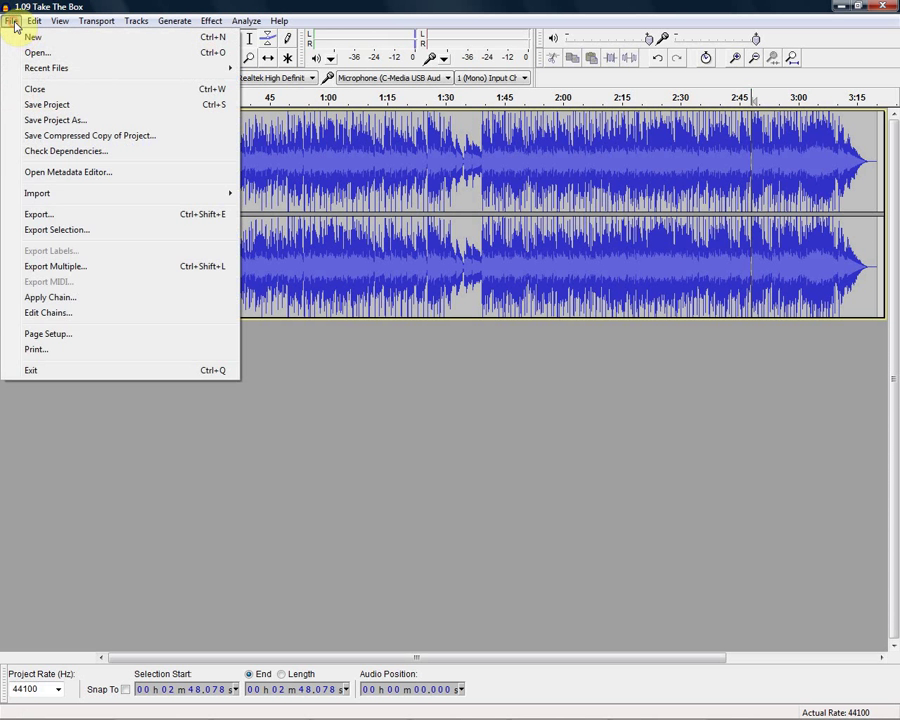
Export the track as an MP3 to the Desktop, named 'Amy Winehouse - Take The Box'
{"action": "left_click", "coordinate": [500, 472]}
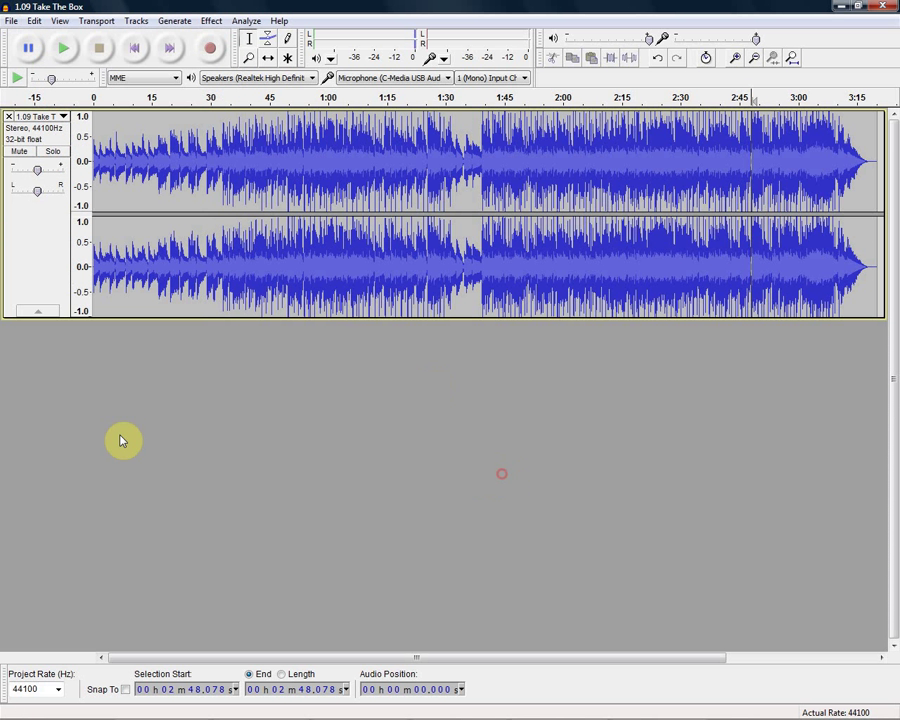
{"action": "left_click", "coordinate": [11, 21]}
{"action": "left_click", "coordinate": [72, 214]}
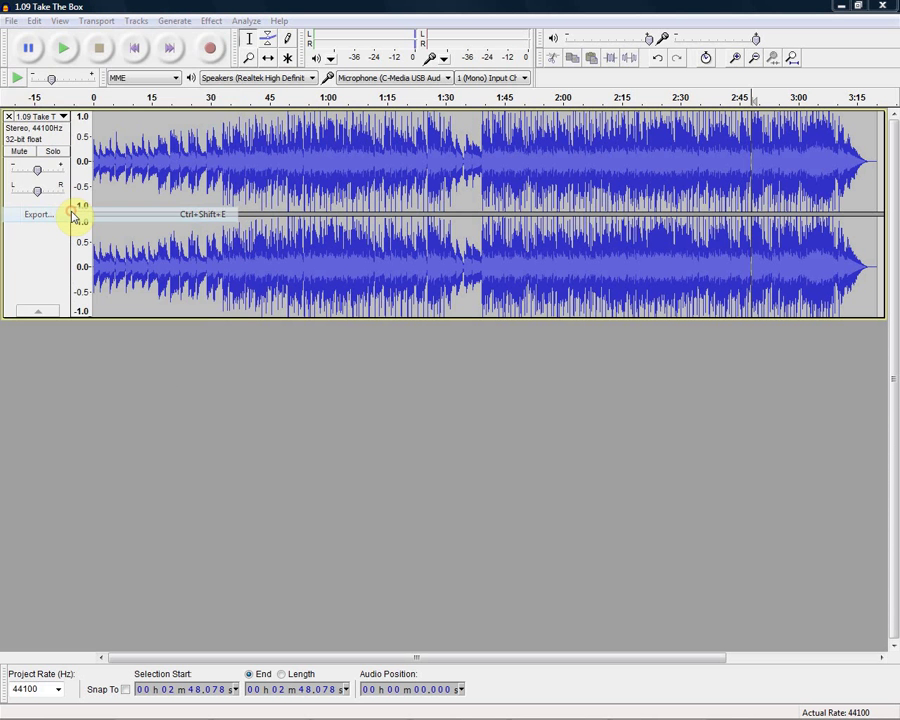
{"action": "left_click", "coordinate": [201, 285]}
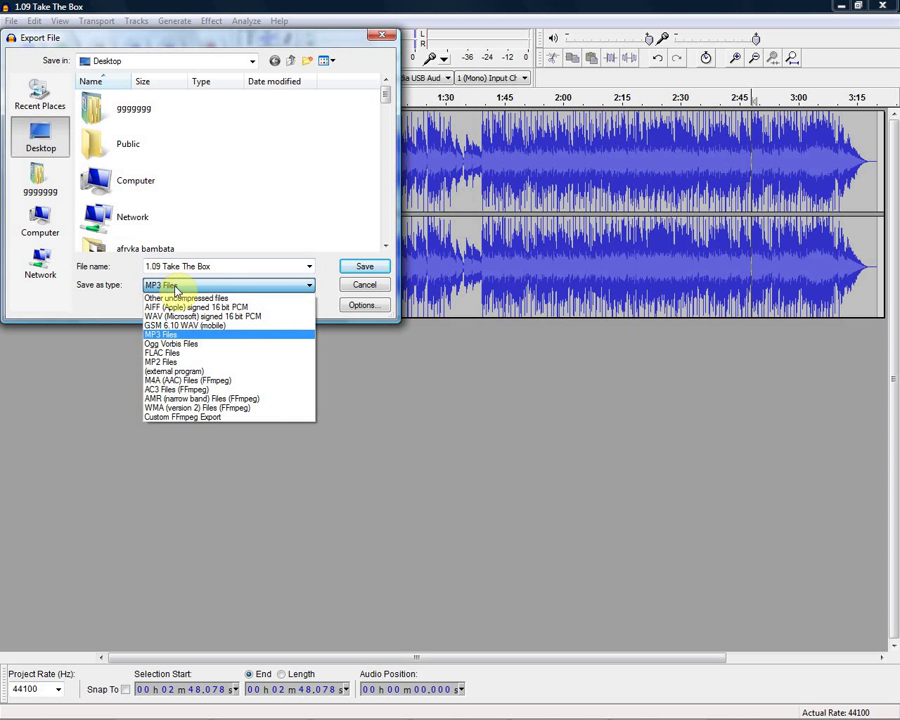
{"action": "left_click", "coordinate": [178, 286]}
{"action": "left_click", "coordinate": [166, 265]}
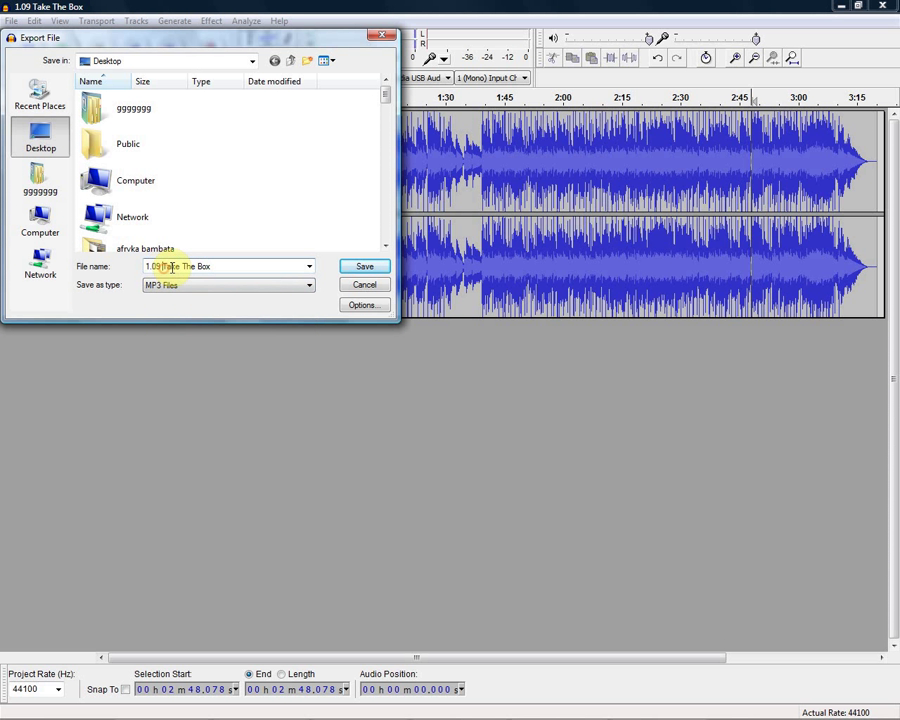
{"action": "key", "text": "BackSpace"}
{"action": "key", "text": "BackSpace"}
{"action": "key", "text": "BackSpace"}
{"action": "key", "text": "BackSpace"}
{"action": "key", "text": "BackSpace"}
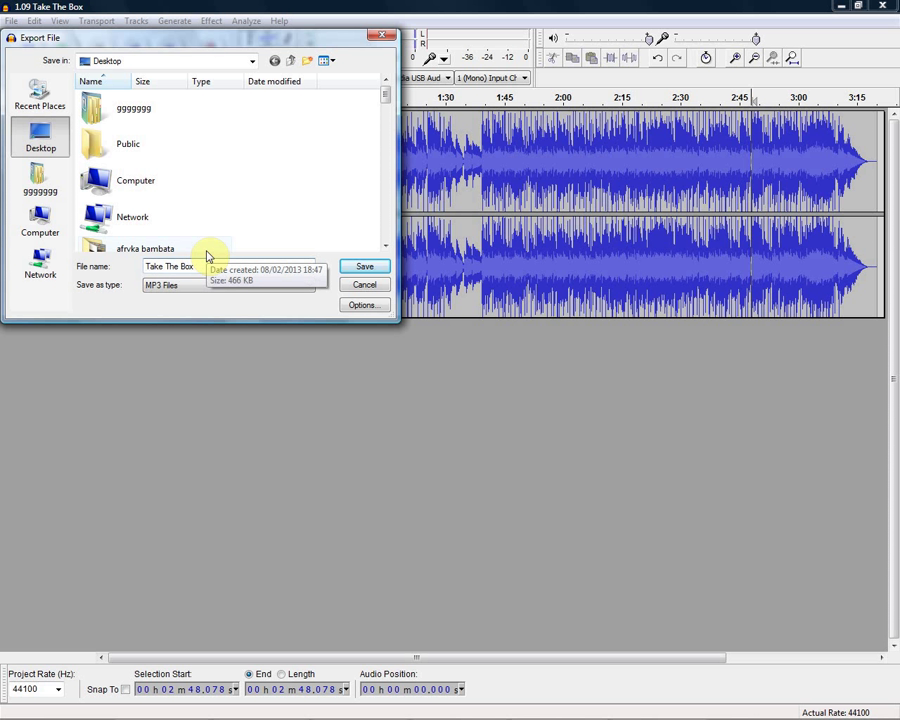
{"action": "type", "text": "Amy Winehouse -"}
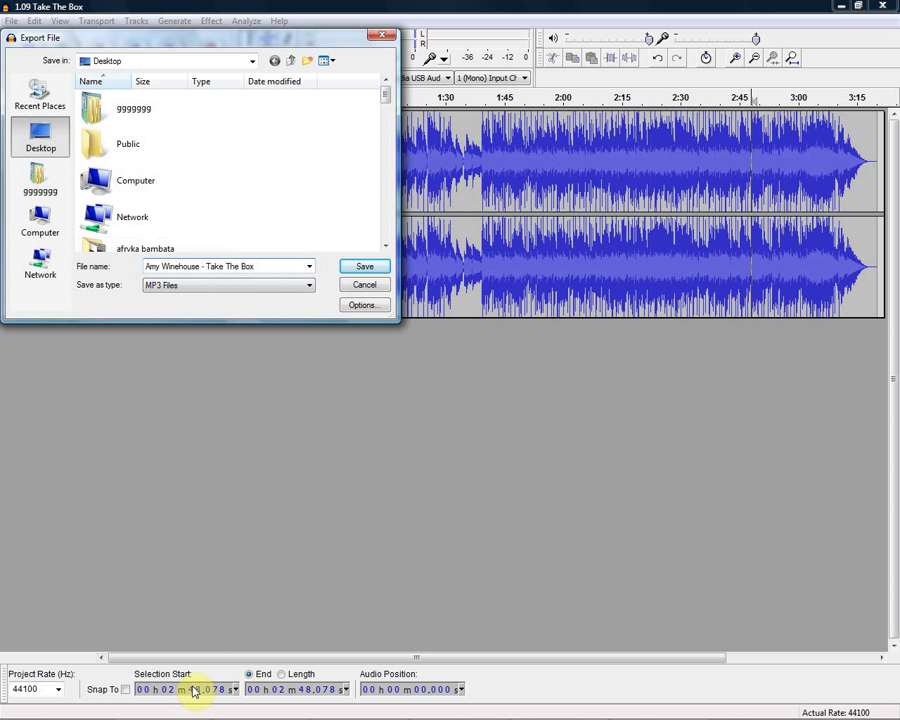
{"action": "left_click", "coordinate": [358, 267]}
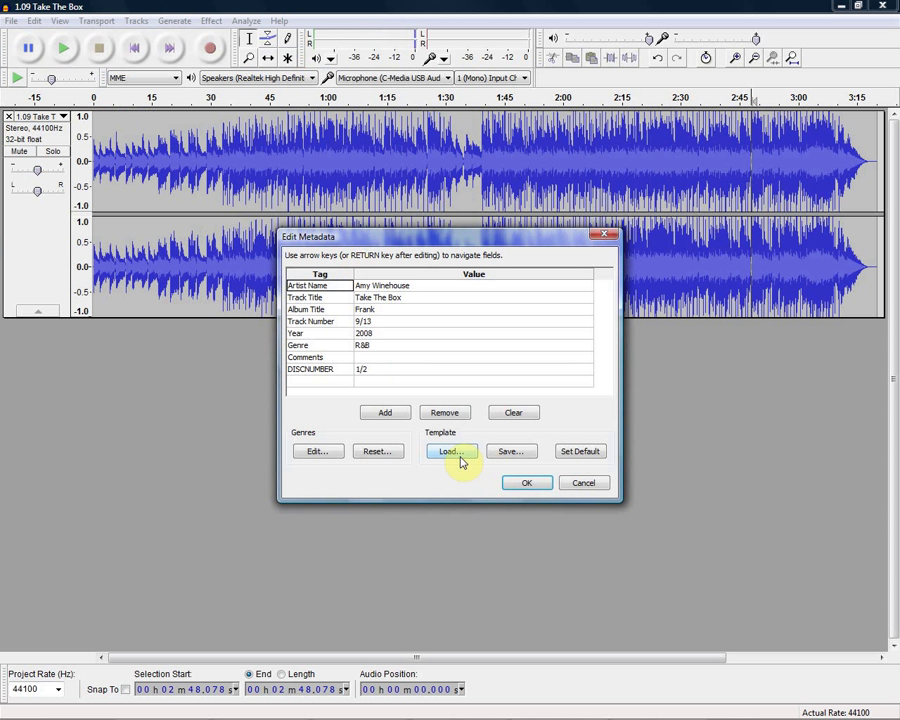
Accept the pre-filled tags (album Frank, track 9/13, 2008, R&B) and export the 128 kbps MP3
{"action": "left_click", "coordinate": [527, 483]}
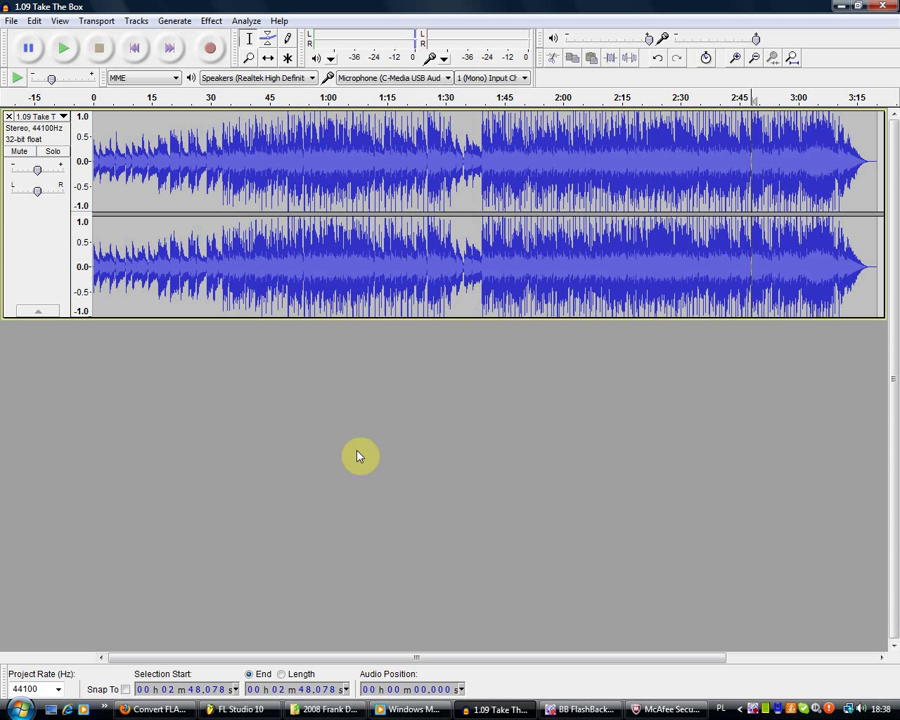
Show the desktop, select the Take The Box MP3, and close Windows Media Player and McAfee Security Scan
{"action": "mouse_move", "coordinate": [410, 712]}
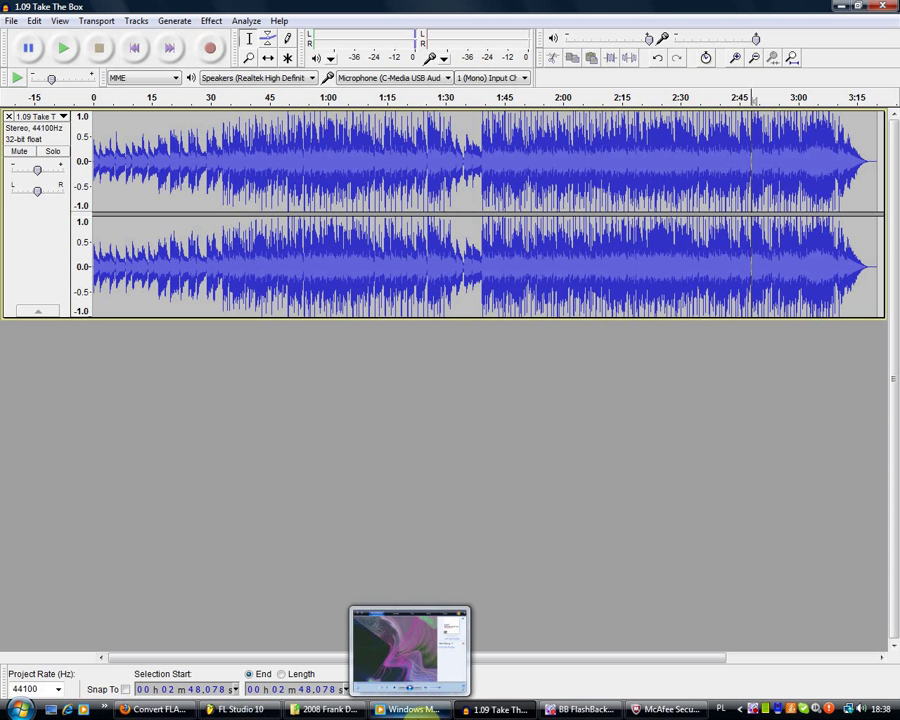
{"action": "left_click", "coordinate": [55, 711]}
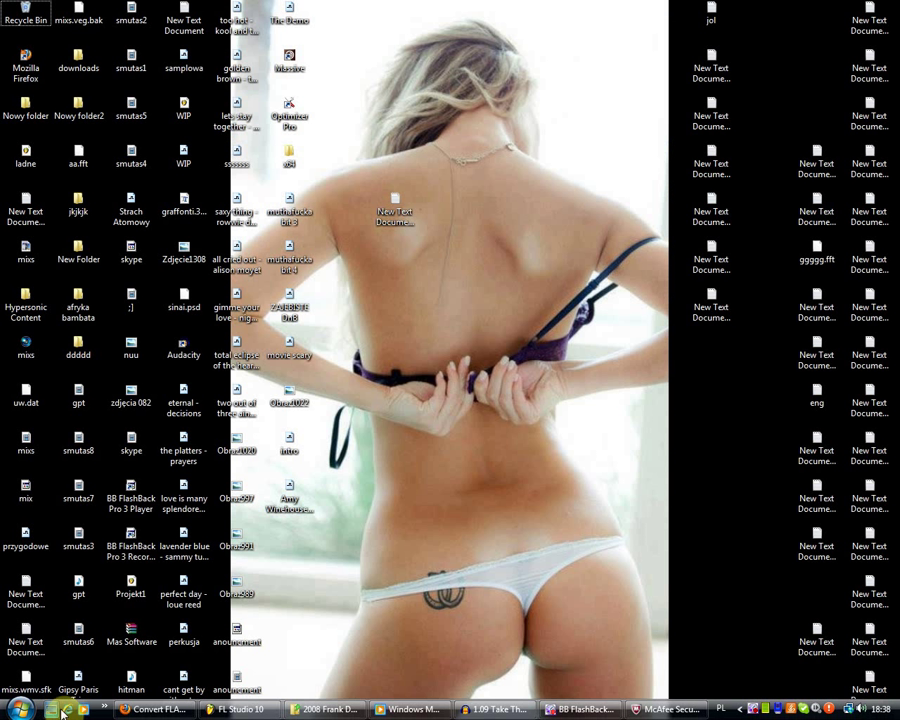
{"action": "left_click", "coordinate": [290, 492]}
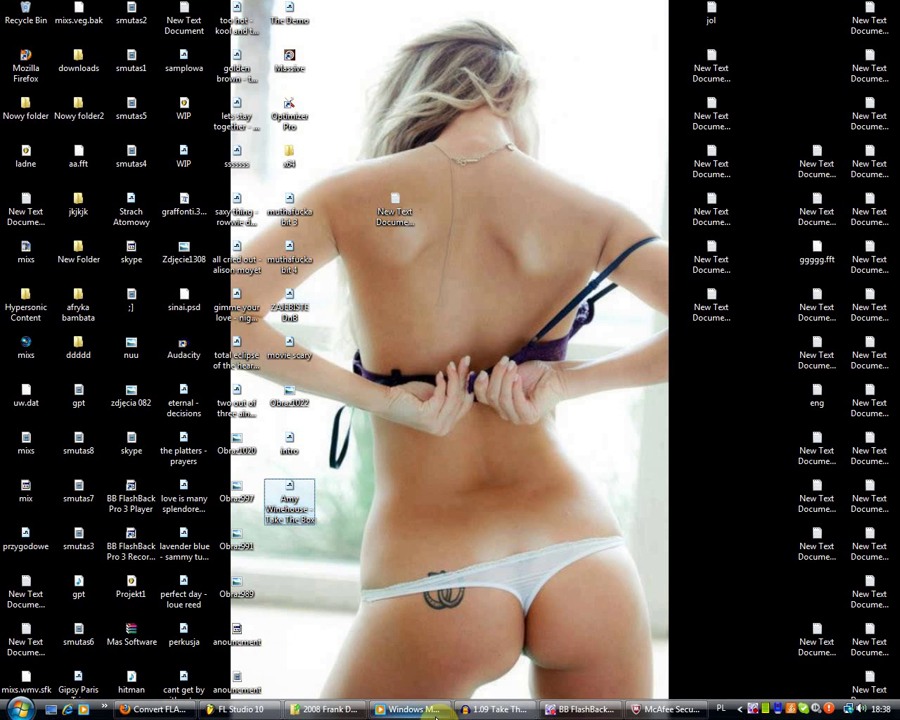
{"action": "left_click", "coordinate": [328, 709]}
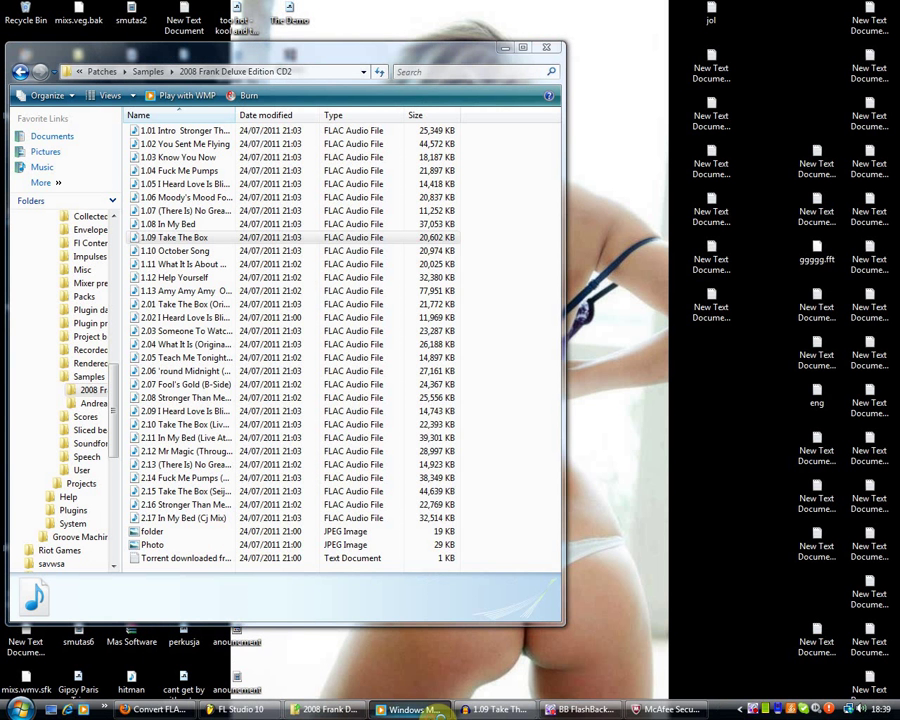
{"action": "left_click", "coordinate": [440, 707]}
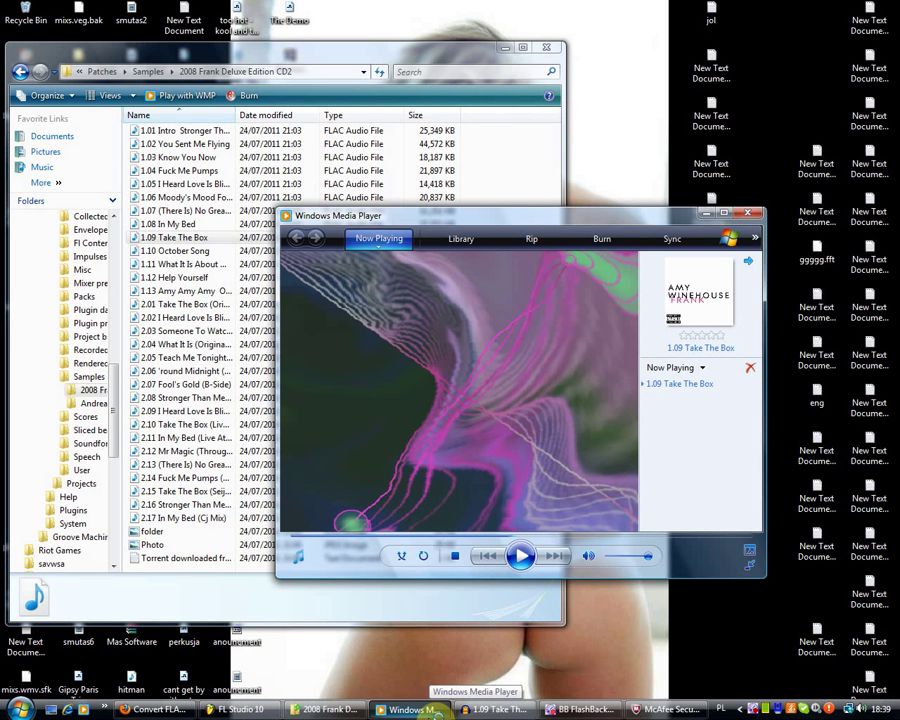
{"action": "right_click", "coordinate": [428, 711]}
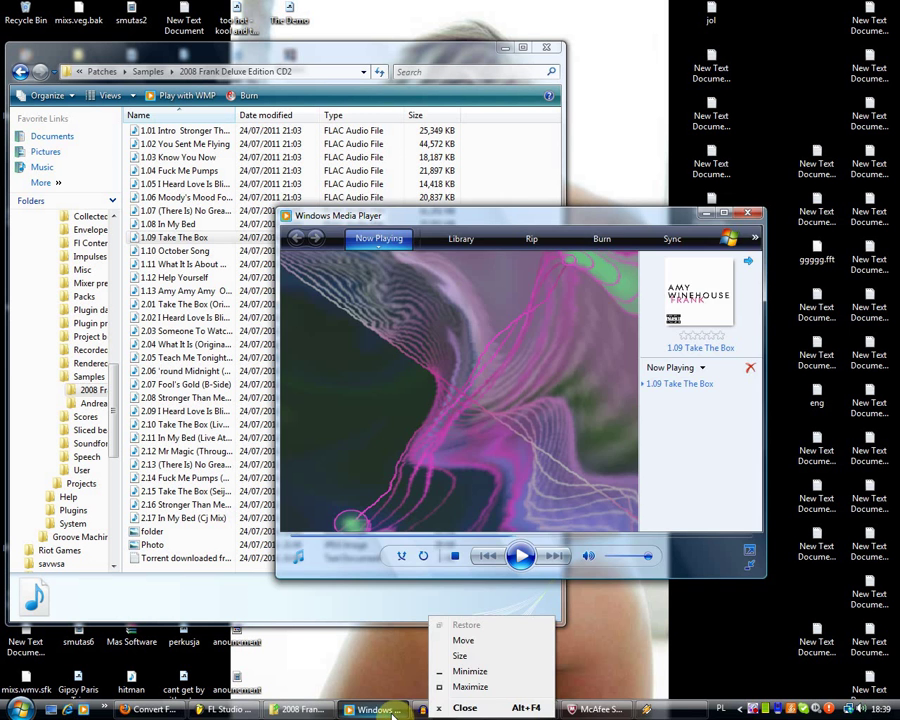
{"action": "left_click", "coordinate": [462, 707]}
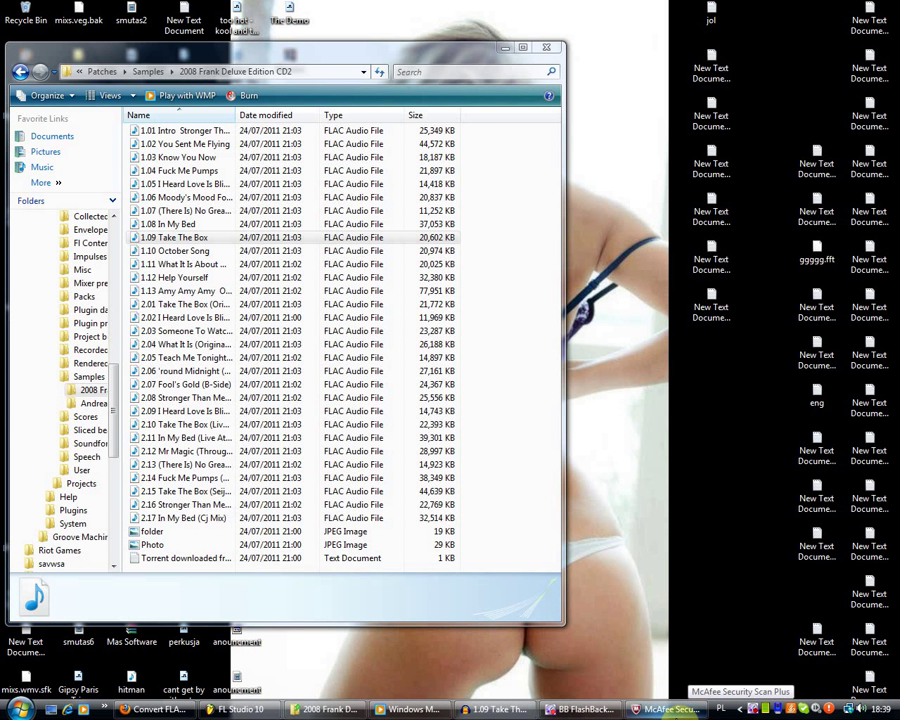
{"action": "right_click", "coordinate": [700, 710]}
{"action": "left_click", "coordinate": [696, 703]}
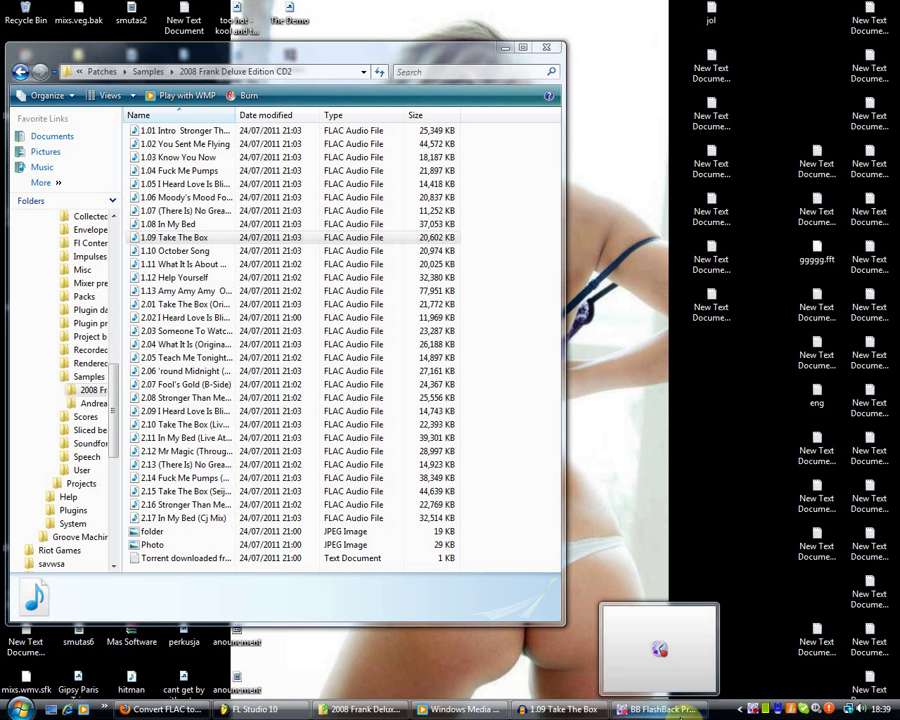
Play Take The Box in Winamp, skip about 40 seconds in, adjust volume, stop, and return to Audacity
{"action": "left_click", "coordinate": [732, 710]}
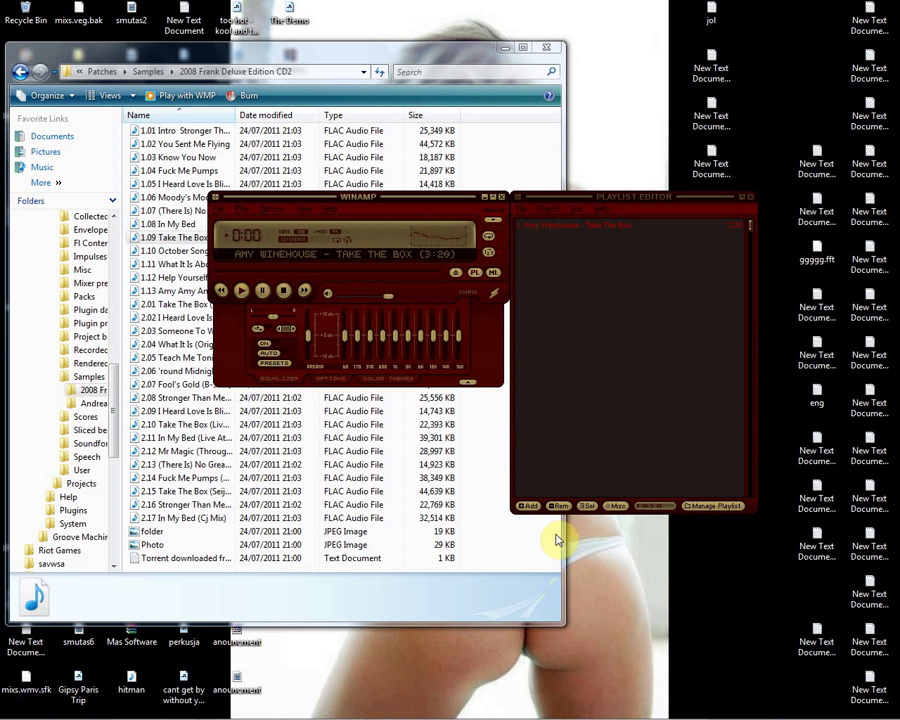
{"action": "left_click", "coordinate": [312, 266]}
{"action": "left_click", "coordinate": [258, 274]}
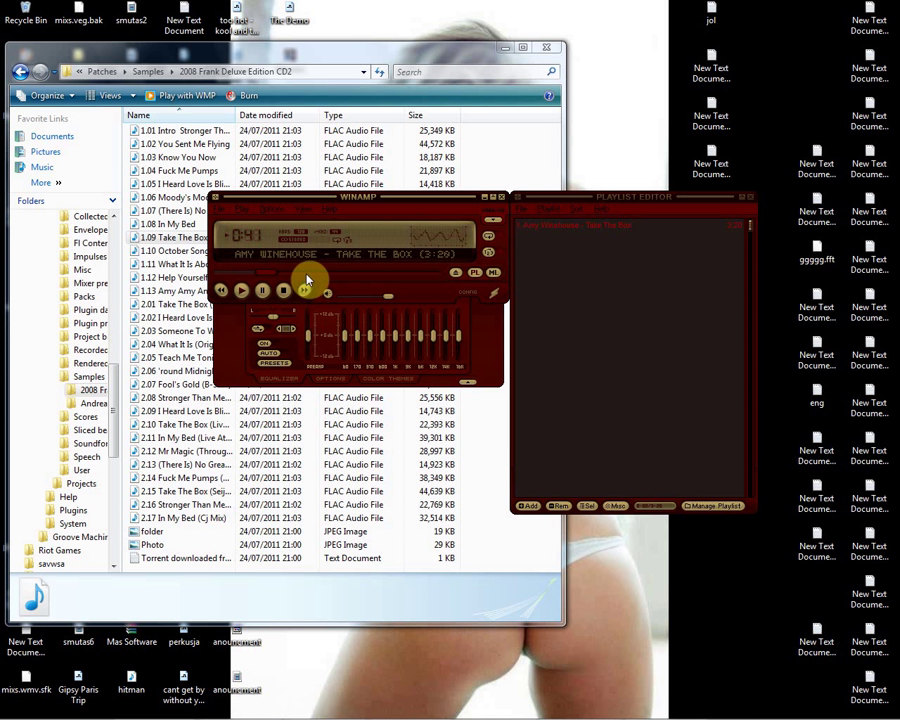
{"action": "left_click", "coordinate": [333, 286]}
{"action": "left_click", "coordinate": [284, 290]}
{"action": "left_click", "coordinate": [748, 338]}
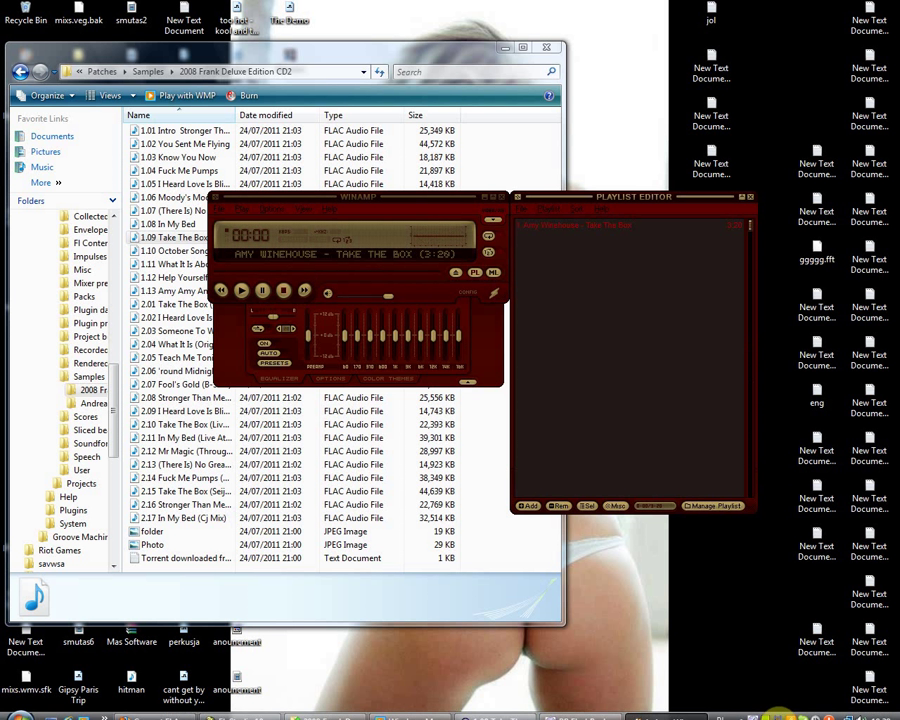
{"action": "mouse_move", "coordinate": [806, 706]}
{"action": "left_click", "coordinate": [492, 708]}
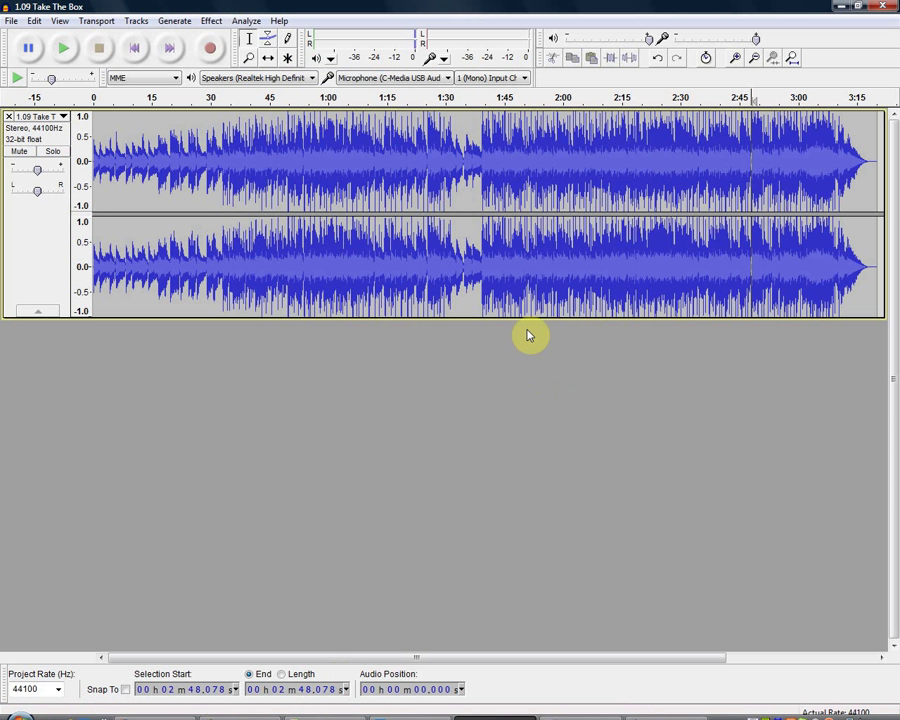
{"action": "left_click", "coordinate": [11, 21]}
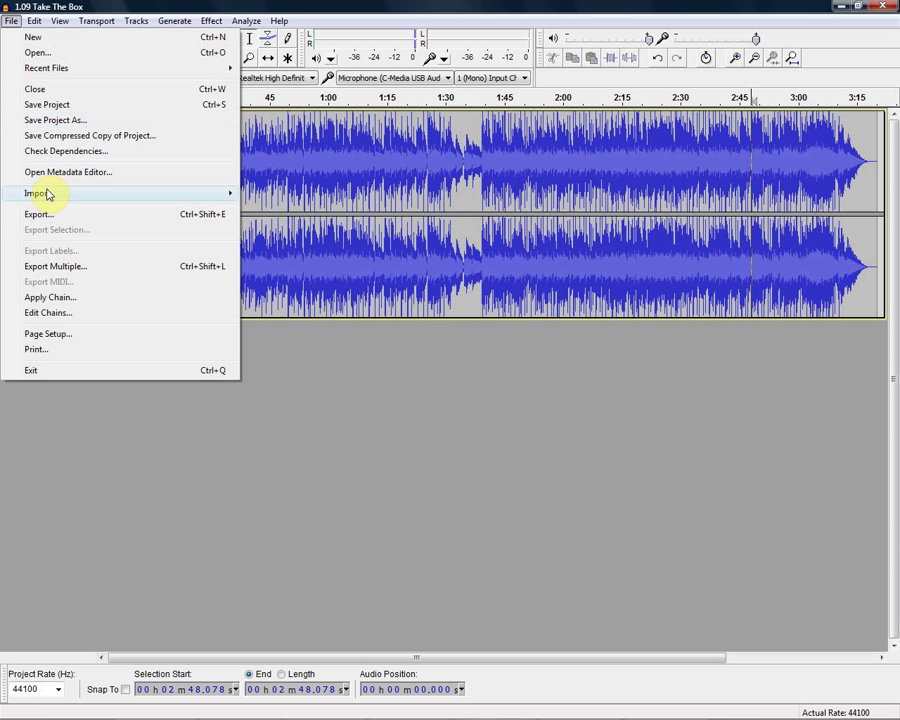
{"action": "left_click", "coordinate": [50, 213]}
{"action": "left_click", "coordinate": [215, 285]}
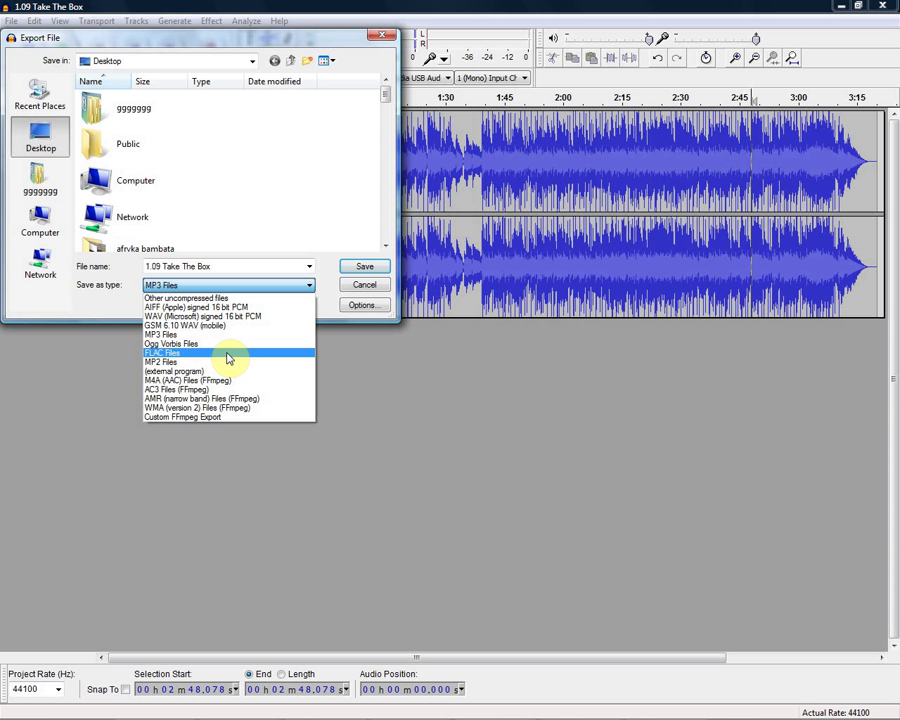
{"action": "left_click", "coordinate": [366, 286]}
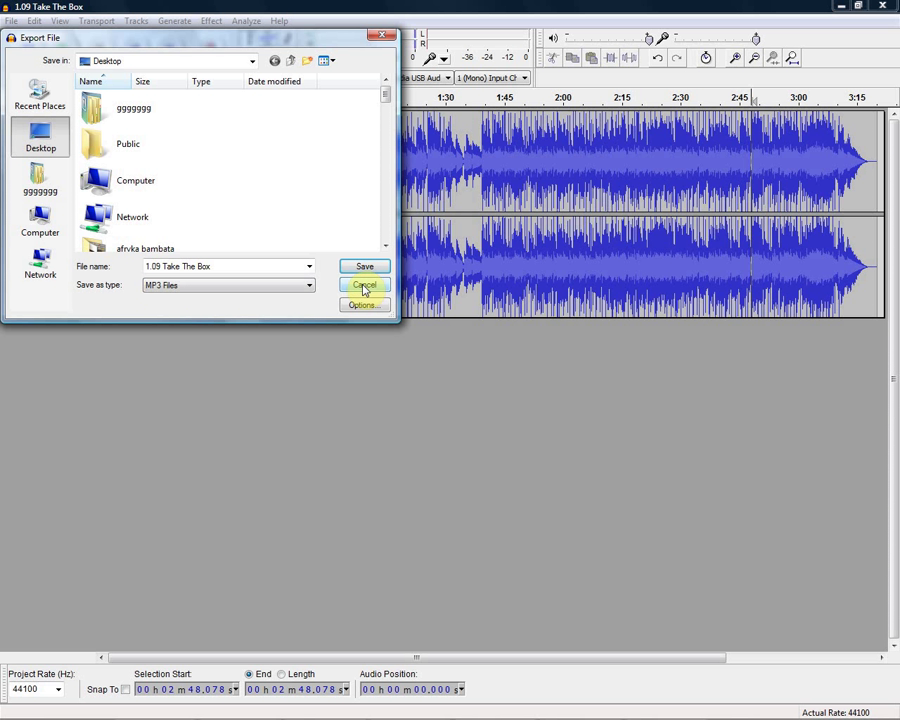
{"action": "left_click", "coordinate": [364, 287]}
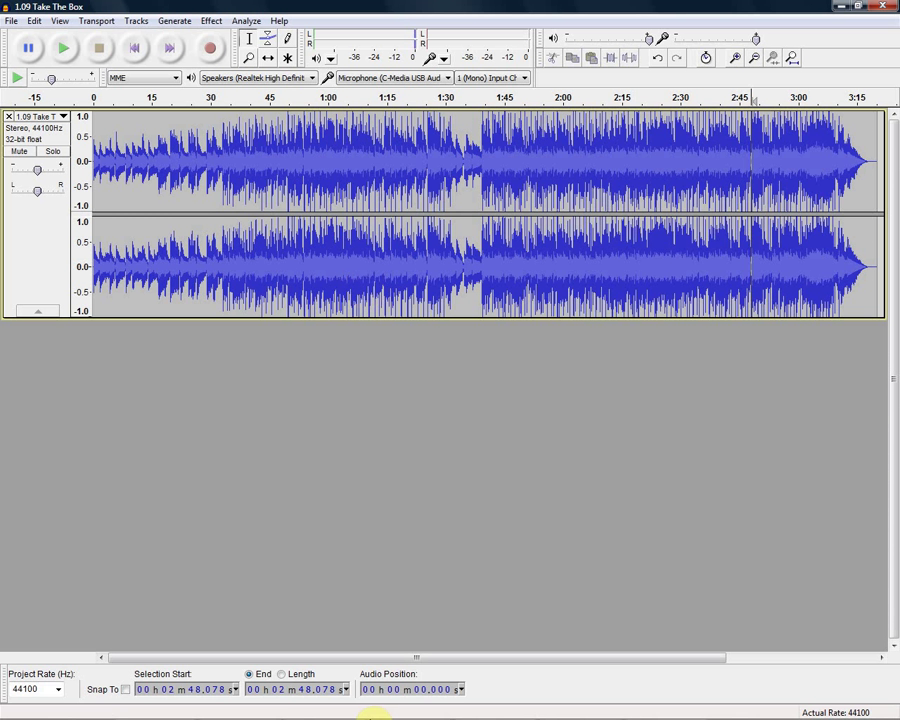
Restore the CD2 album folder, select and deselect its files, minimize it, and bring Windows Media Player to the front
{"action": "mouse_move", "coordinate": [434, 713]}
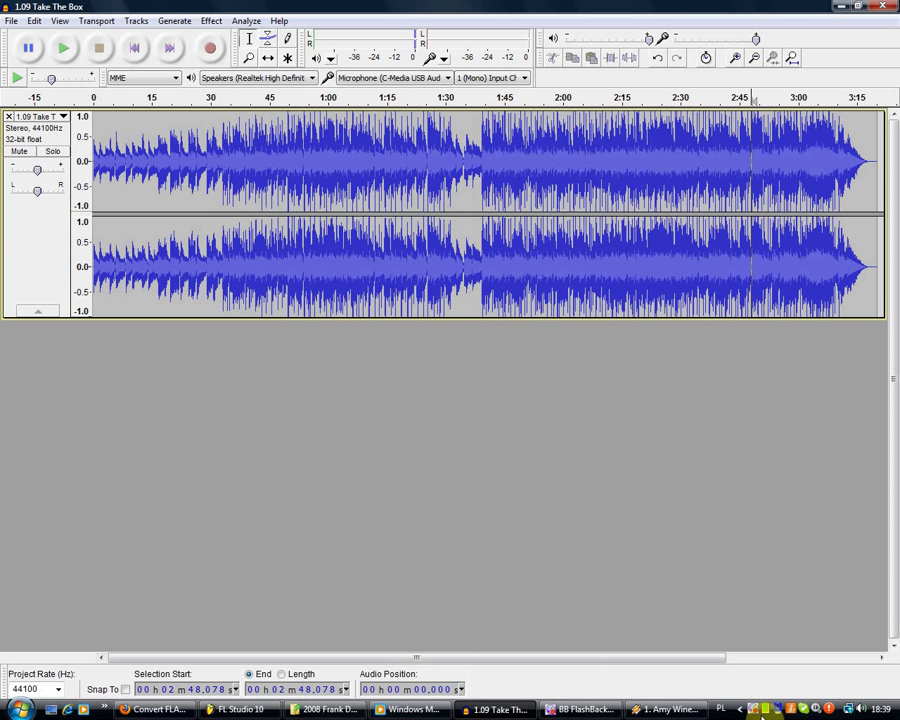
{"action": "mouse_move", "coordinate": [278, 703]}
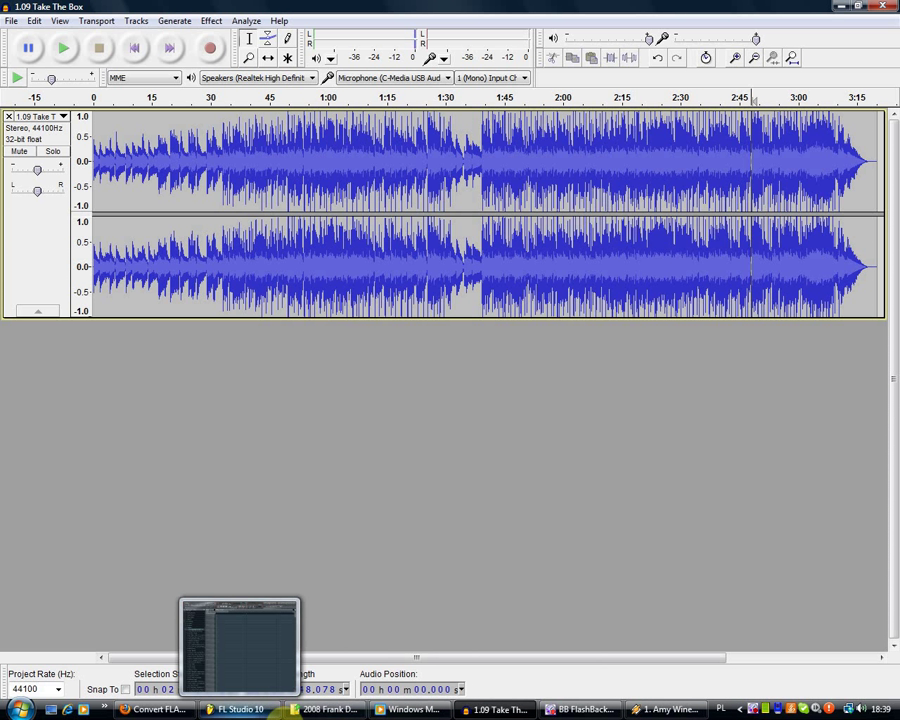
{"action": "mouse_move", "coordinate": [322, 707]}
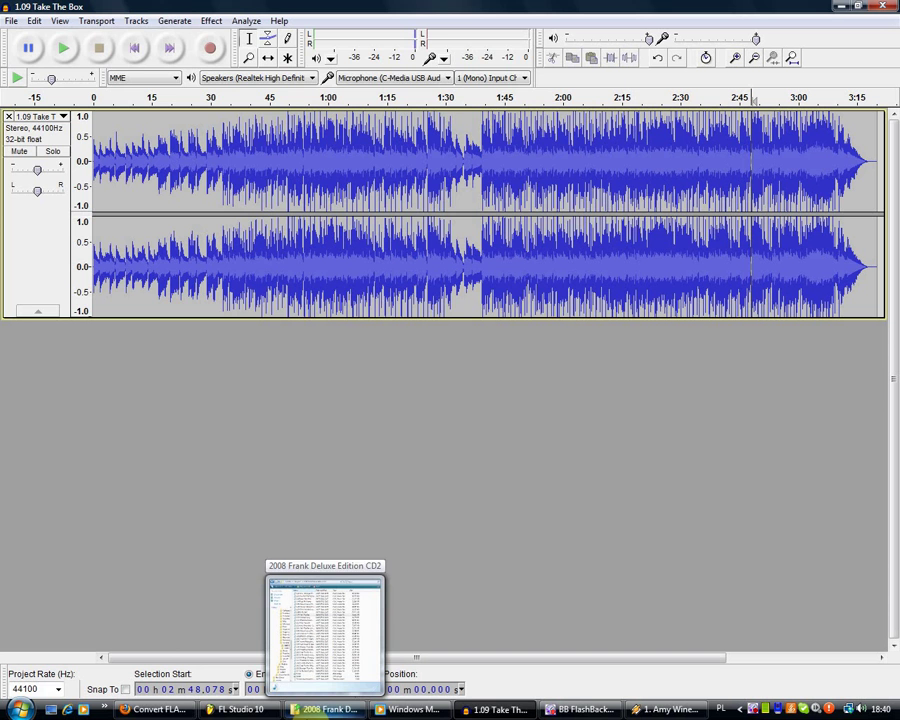
{"action": "left_click", "coordinate": [322, 709]}
{"action": "left_click", "coordinate": [220, 466]}
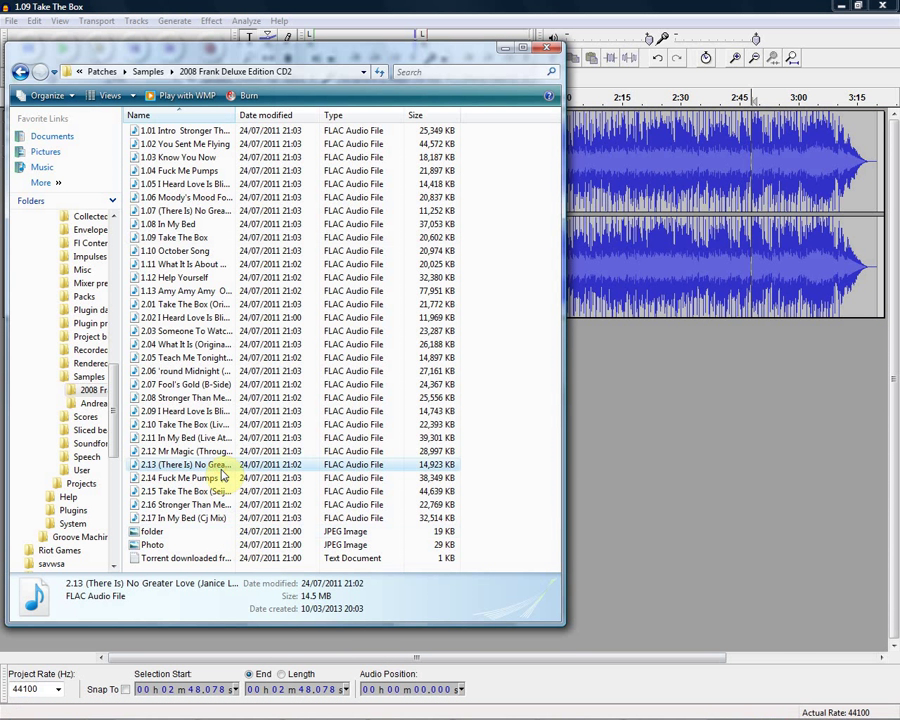
{"action": "left_click_drag", "start_coordinate": [488, 129], "coordinate": [194, 564]}
{"action": "left_click", "coordinate": [505, 219]}
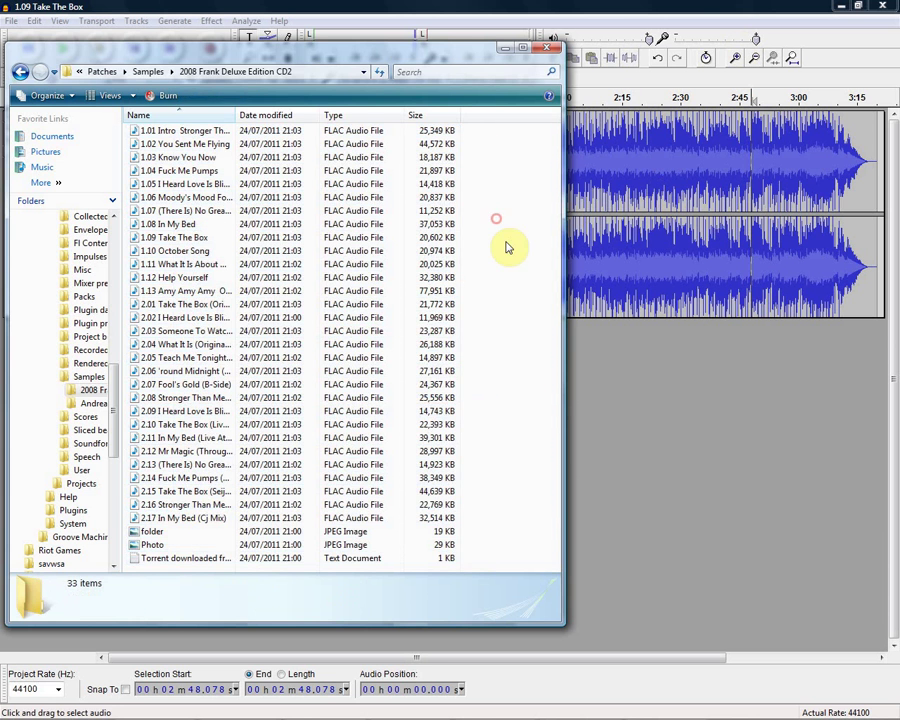
{"action": "left_click", "coordinate": [501, 49]}
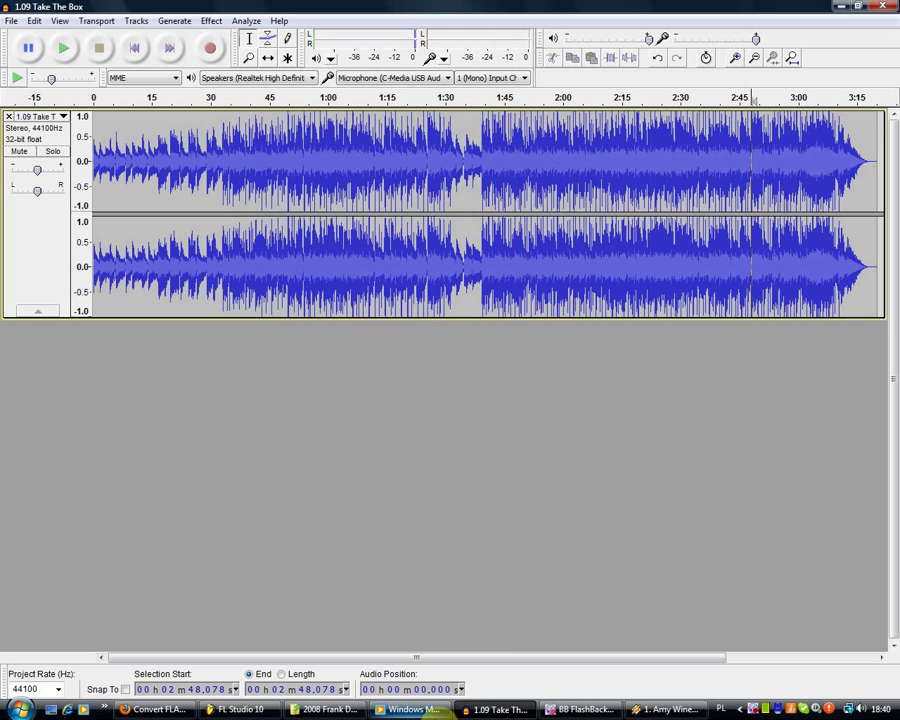
{"action": "mouse_move", "coordinate": [497, 708]}
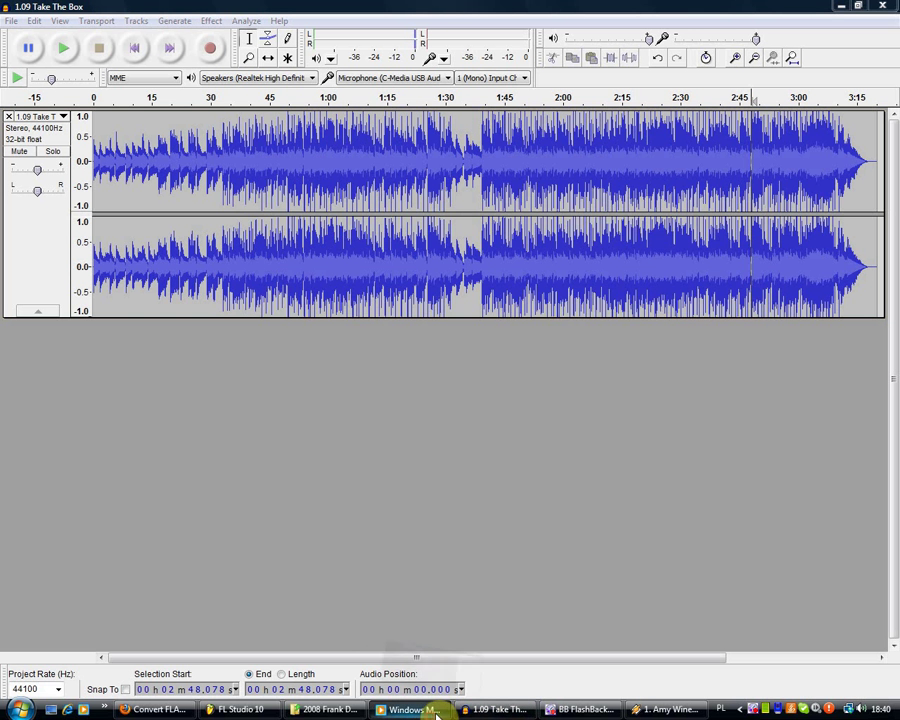
{"action": "left_click", "coordinate": [410, 709]}
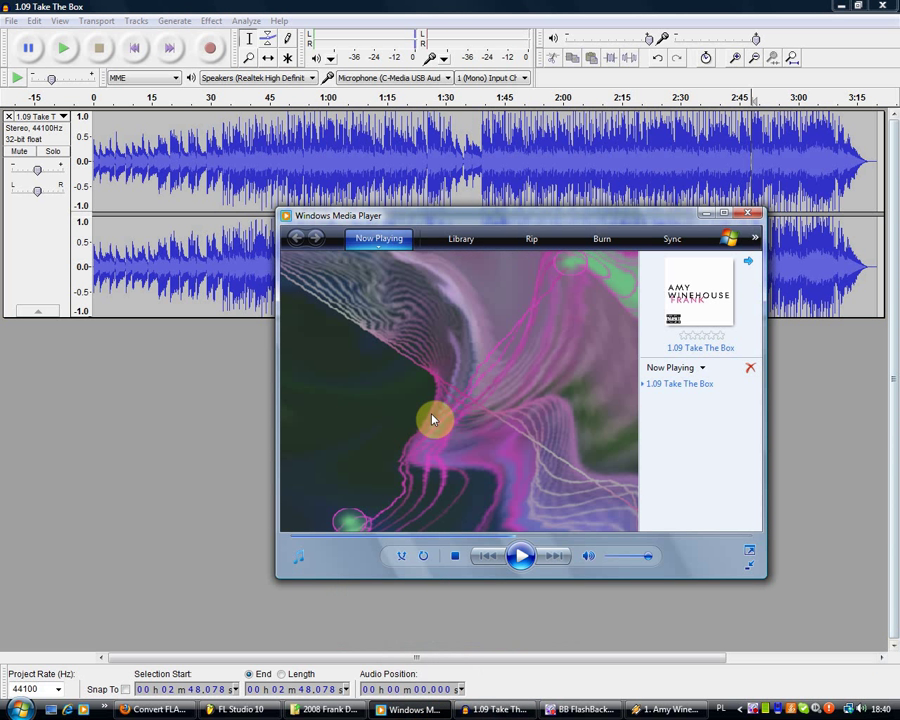